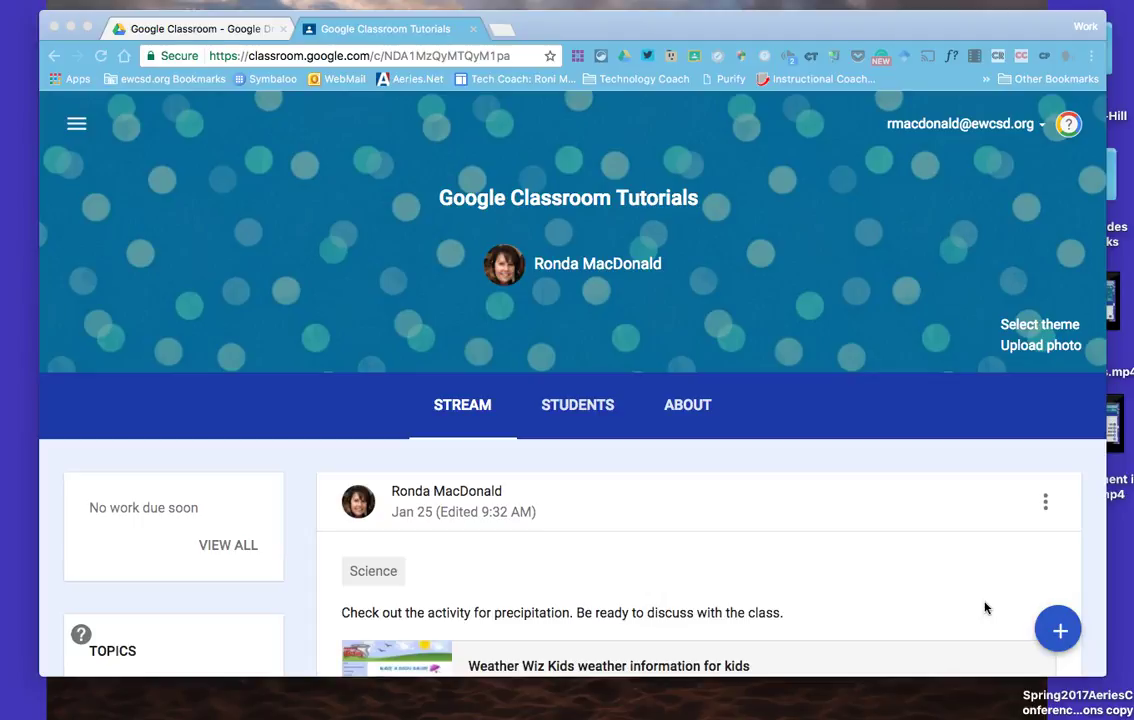
Step: Start a new Question post from the + Create menu
click(1062, 633)
click(1059, 632)
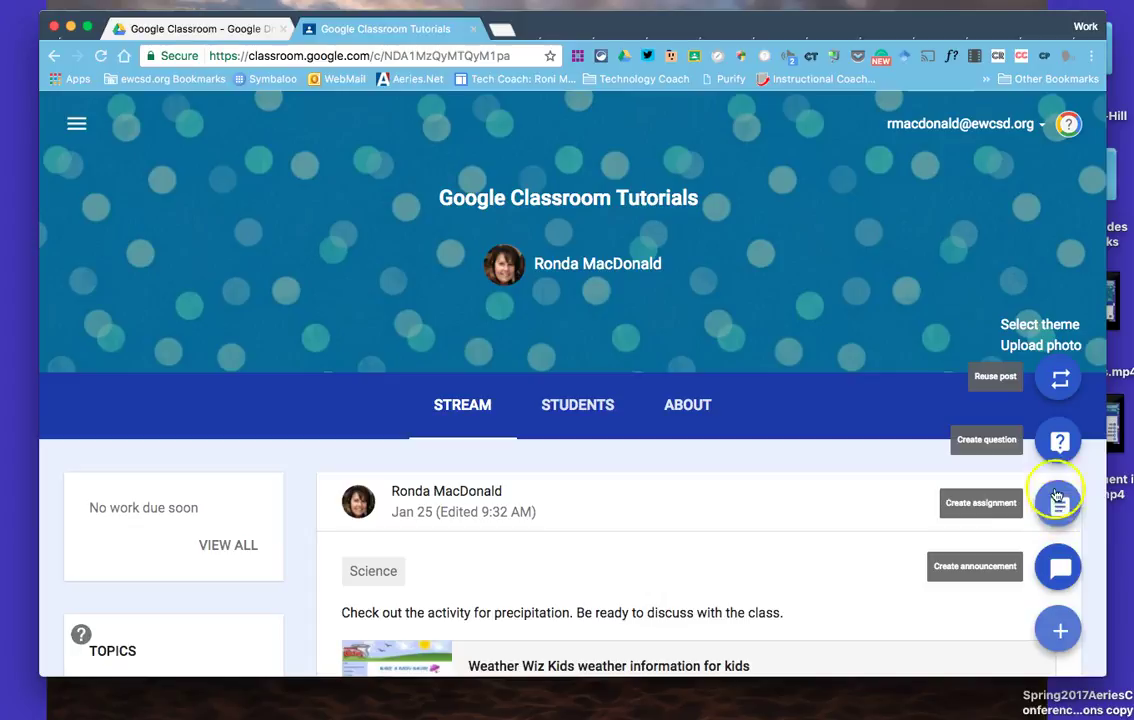
click(1058, 442)
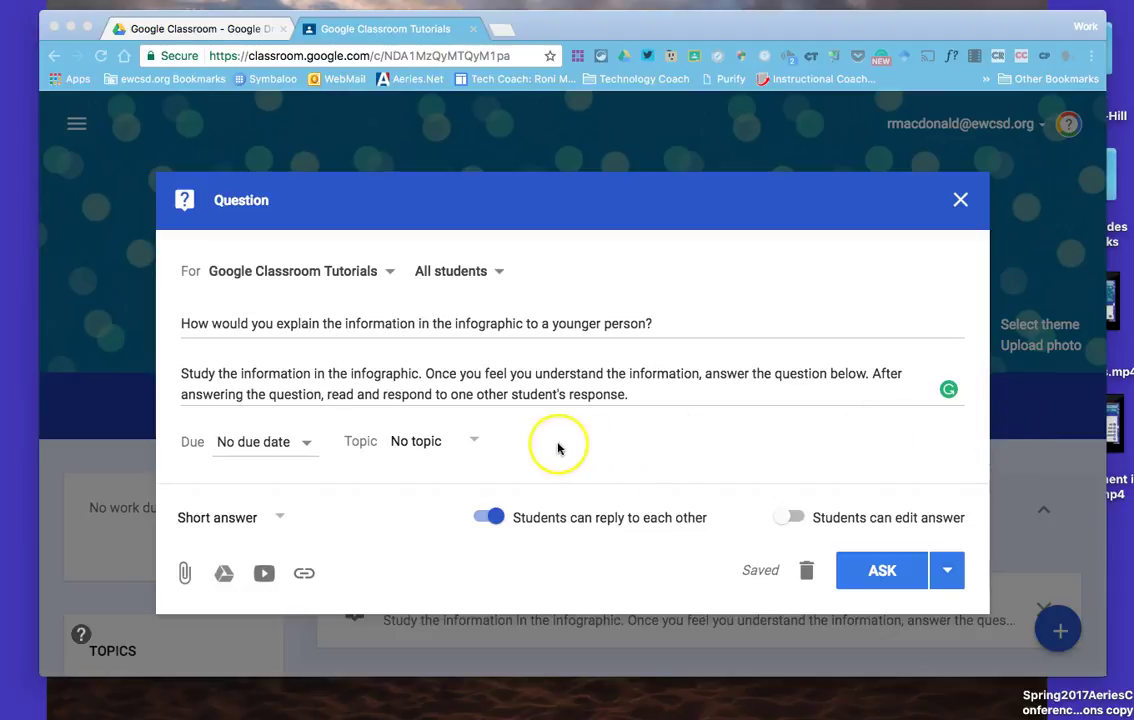
Step: Set the question's topic to Science and keep Short answer as the answer type
click(474, 442)
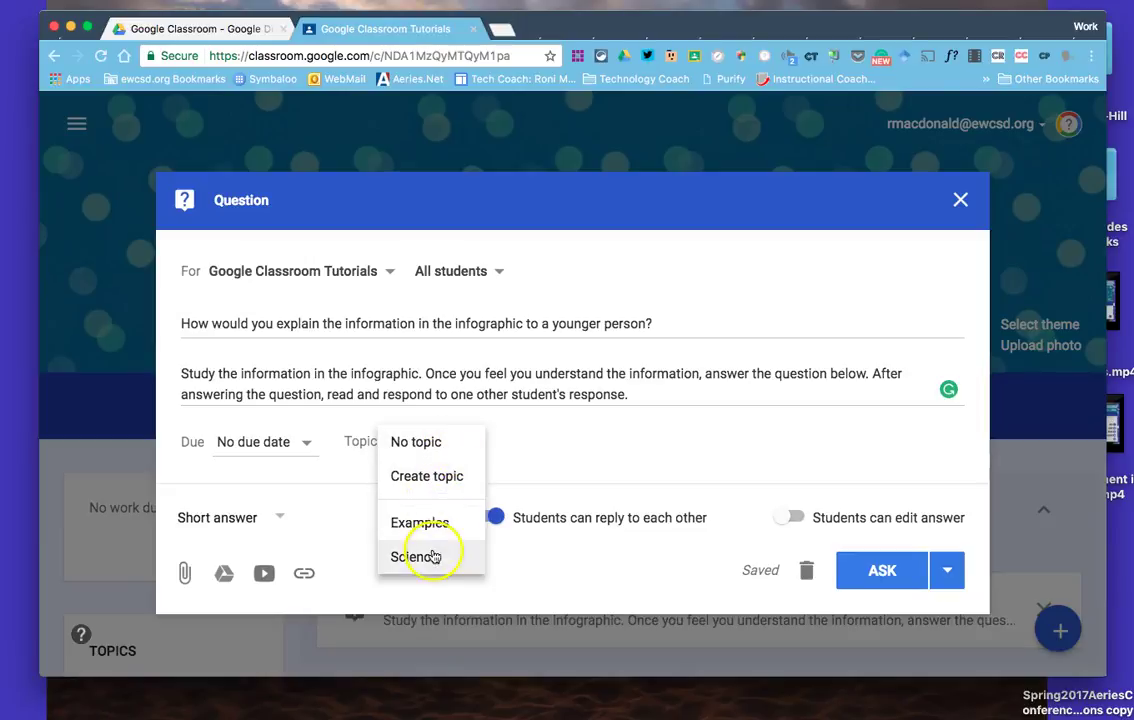
click(432, 557)
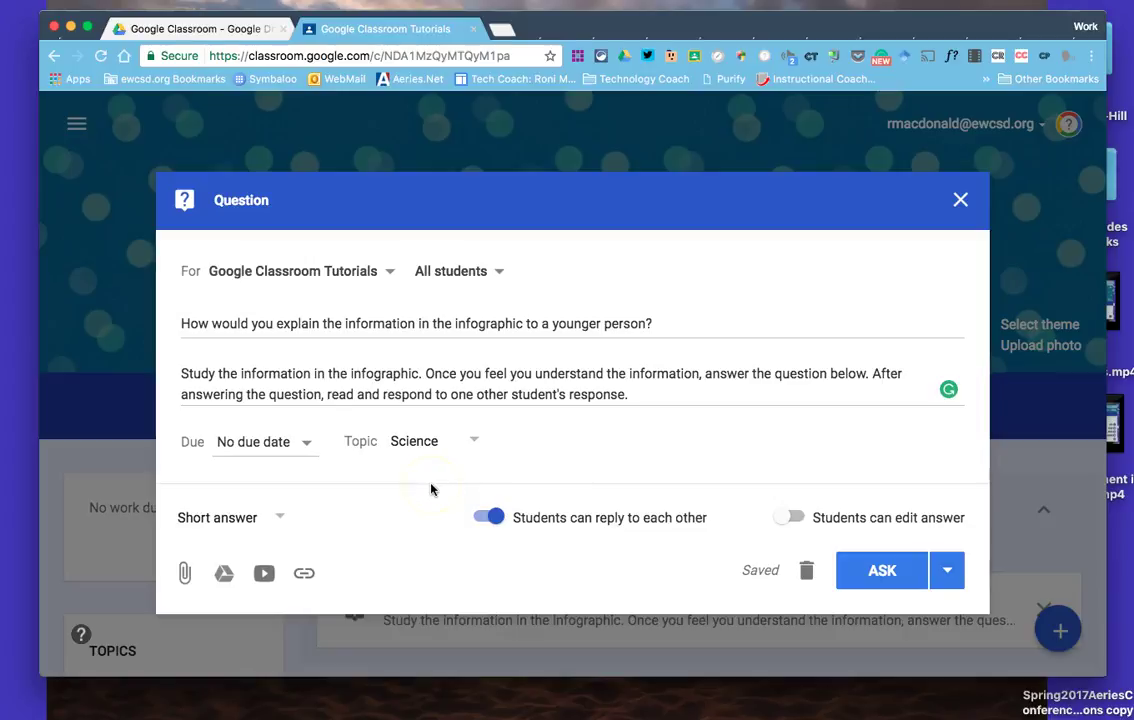
click(283, 520)
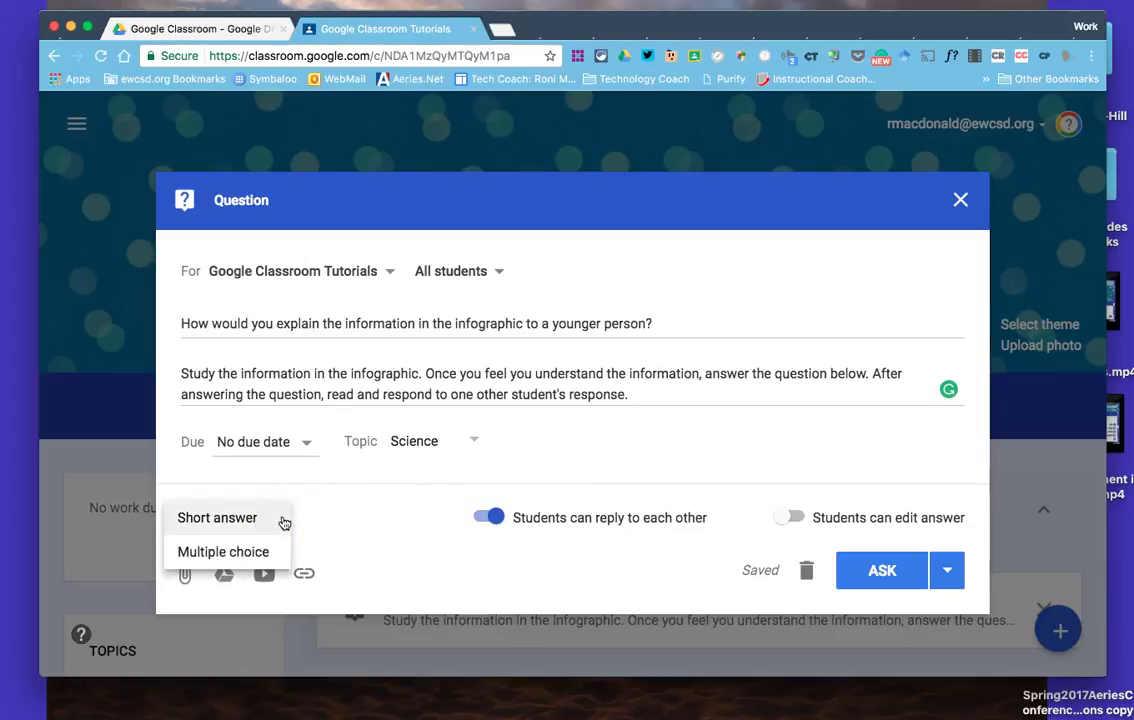
click(284, 520)
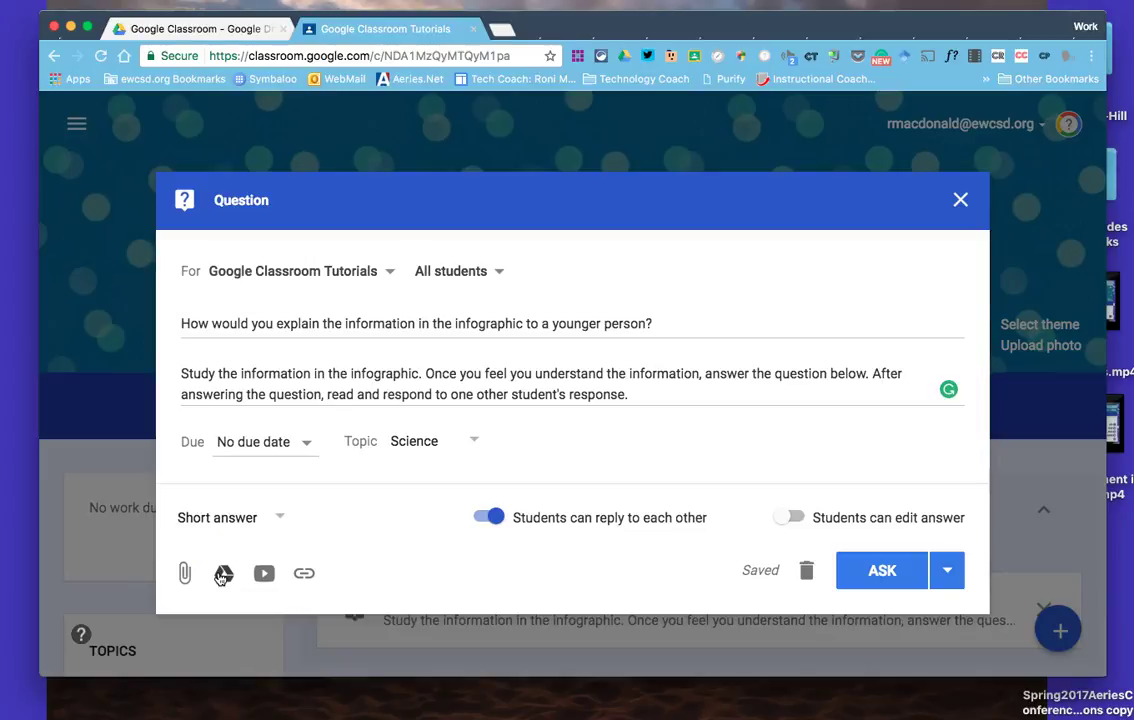
Step: Attach Precipitation Infograhic.png from Google Drive's Recent files to the question
click(222, 575)
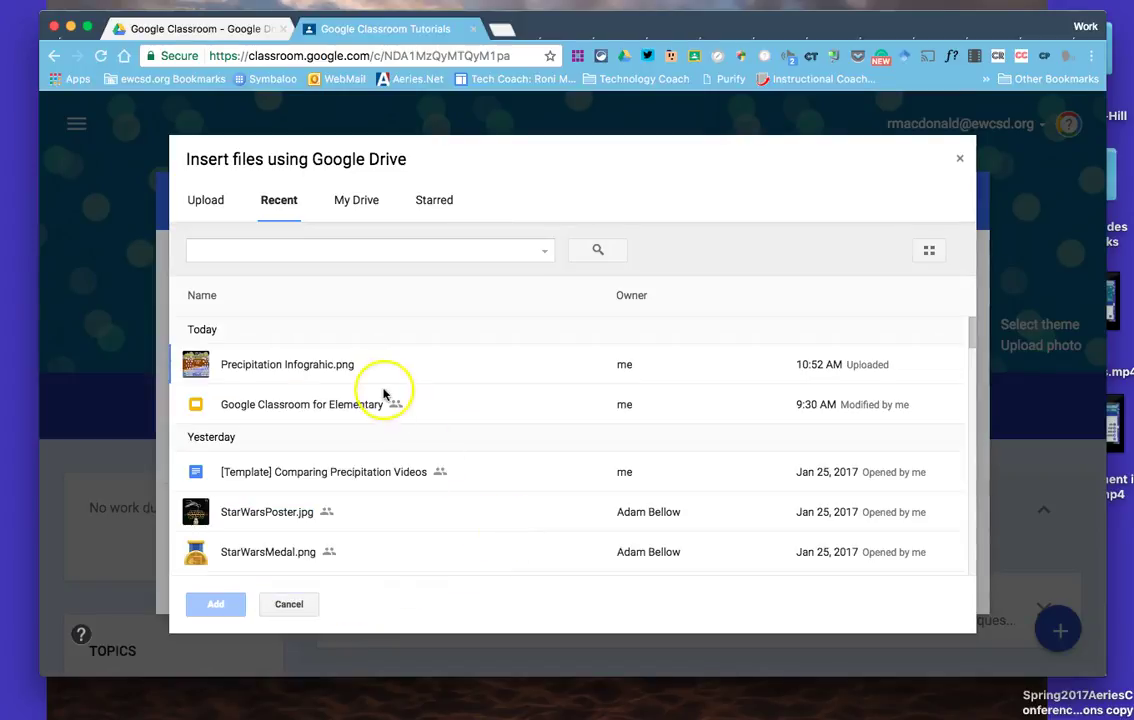
click(302, 368)
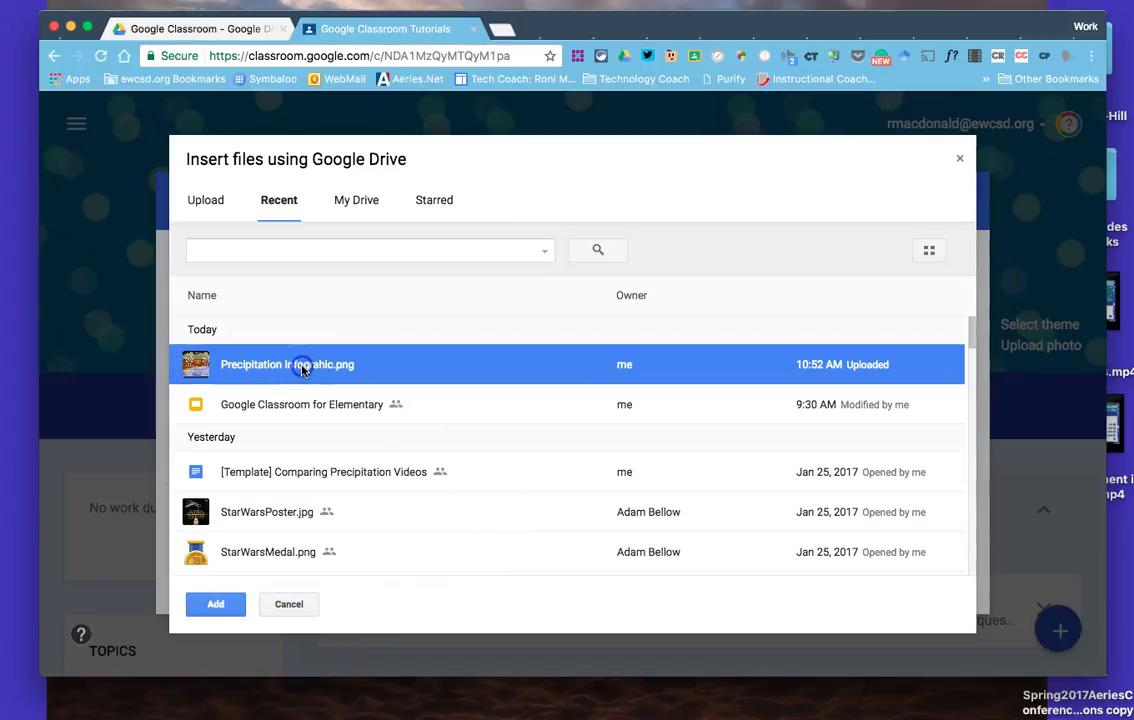
click(212, 608)
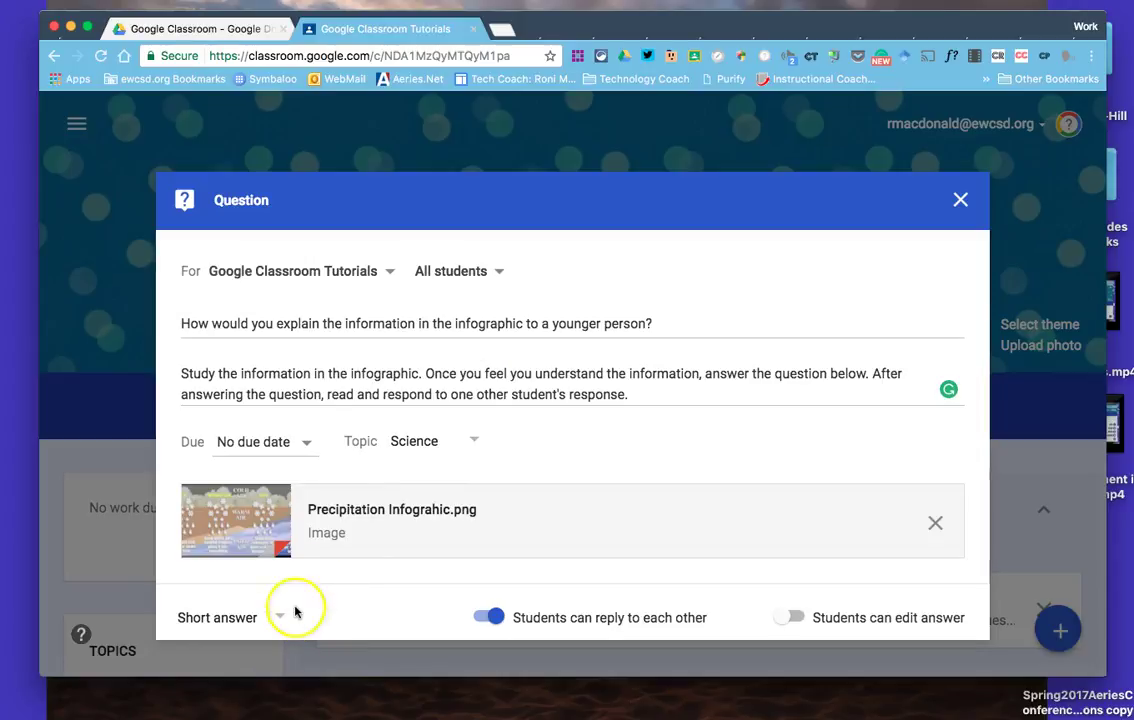
Step: Keep the question assigned to All students and post it immediately with Ask
click(497, 273)
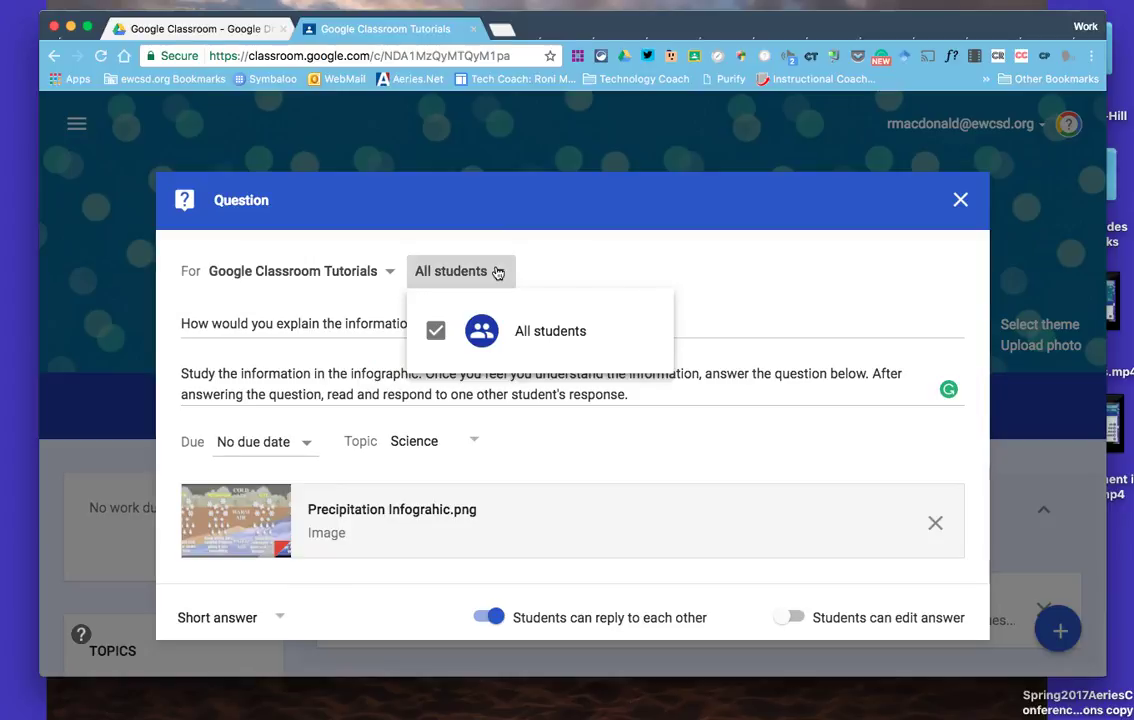
click(551, 268)
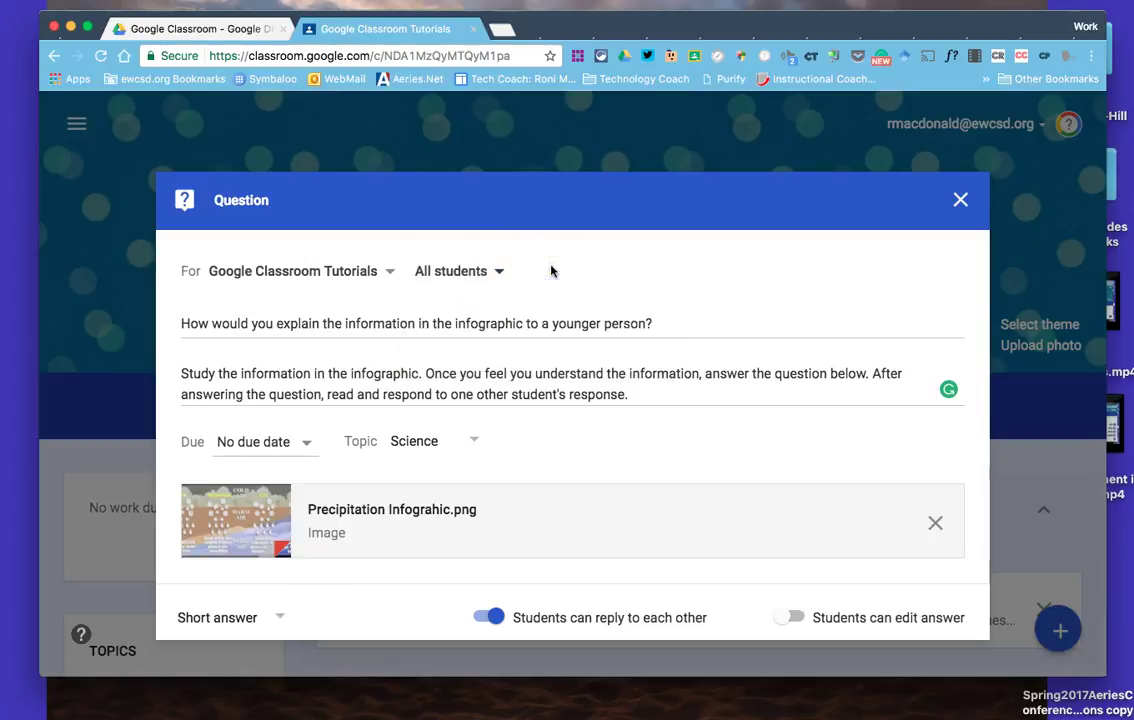
scroll(691, 397, down, 2)
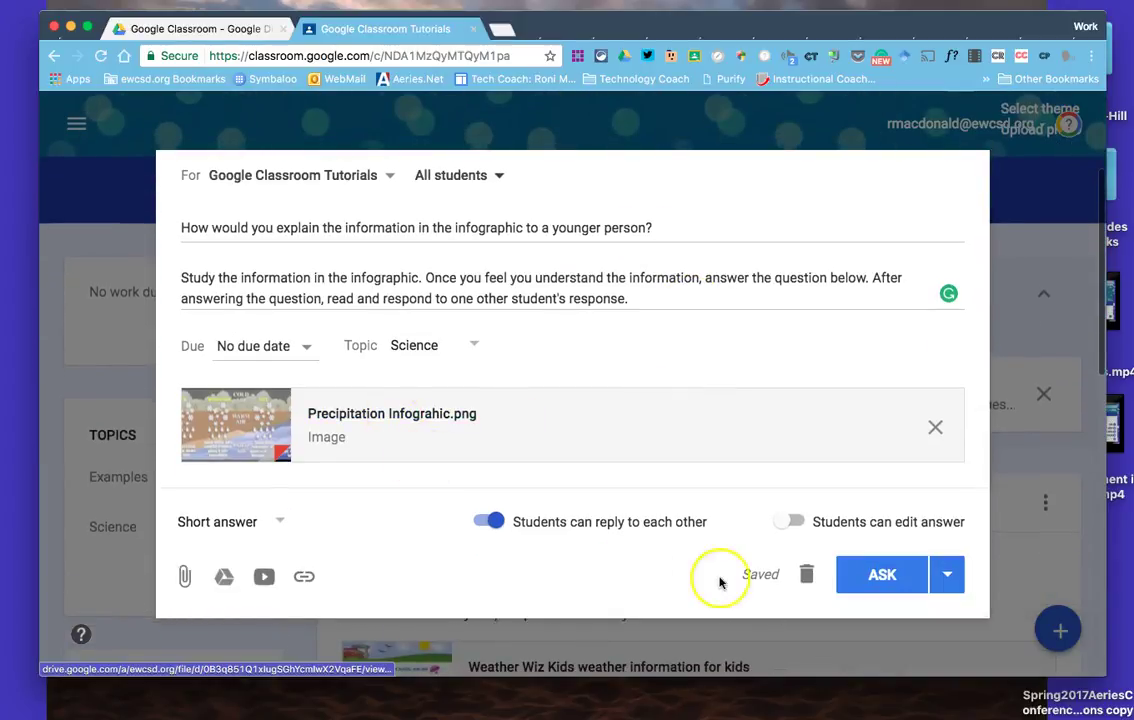
click(947, 575)
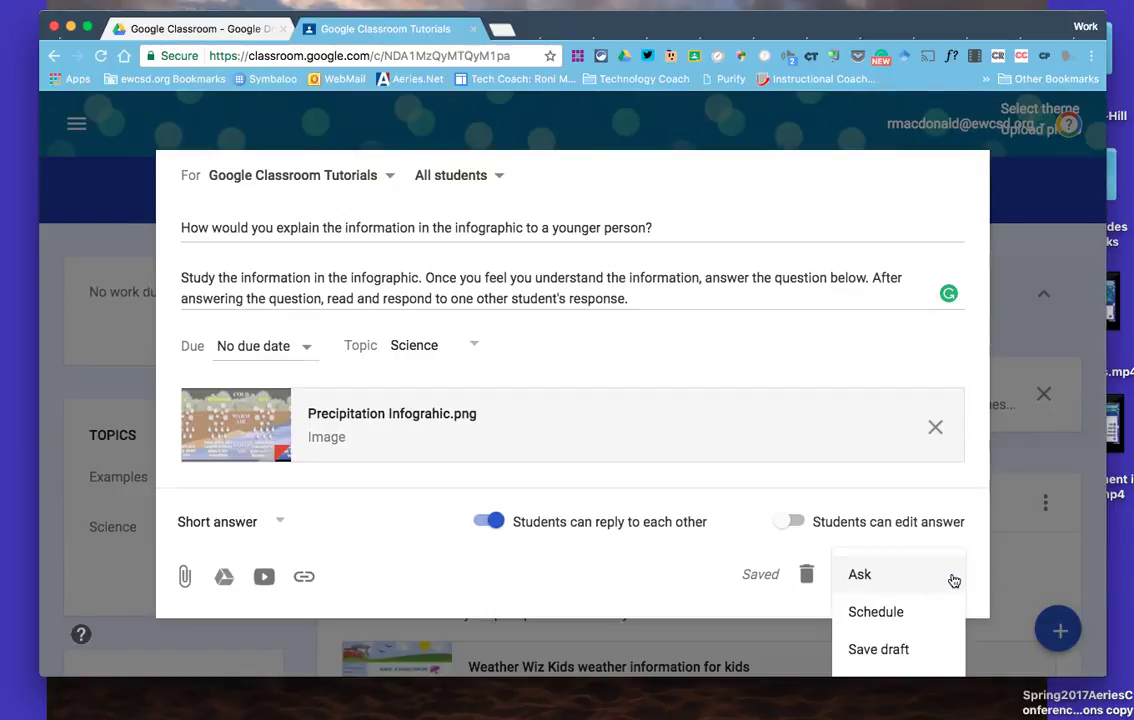
click(904, 578)
click(859, 575)
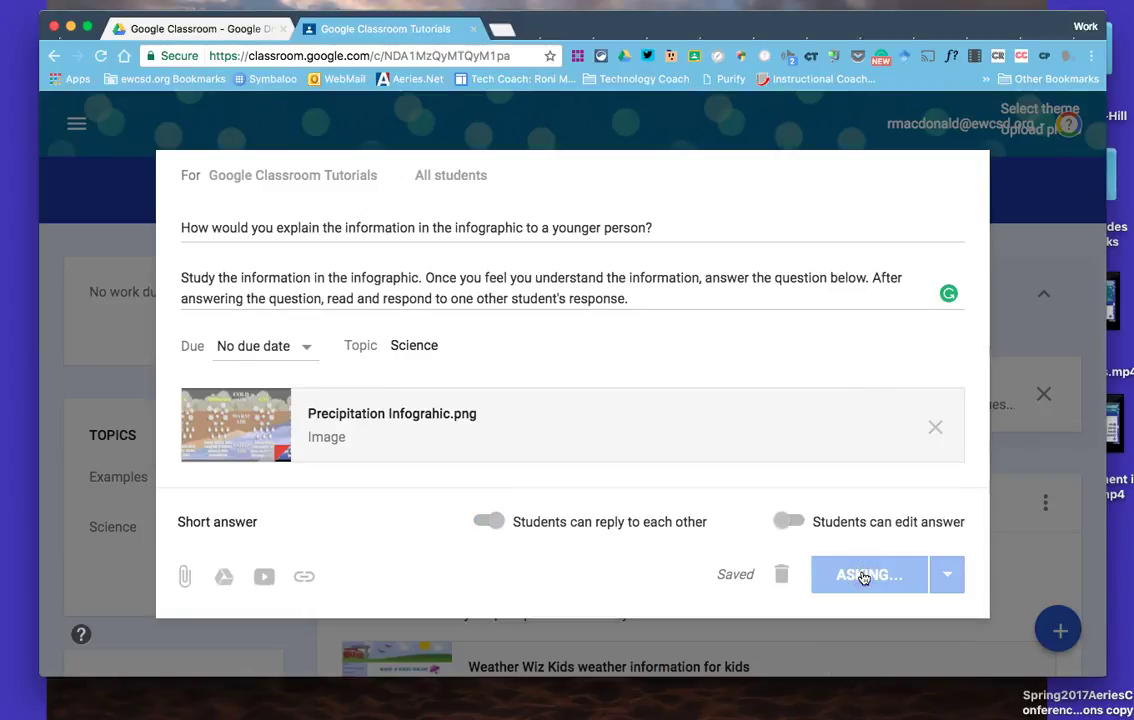
Step: Review the posted Science question in the stream, checking its 0 done and 0 not done counts
click(686, 542)
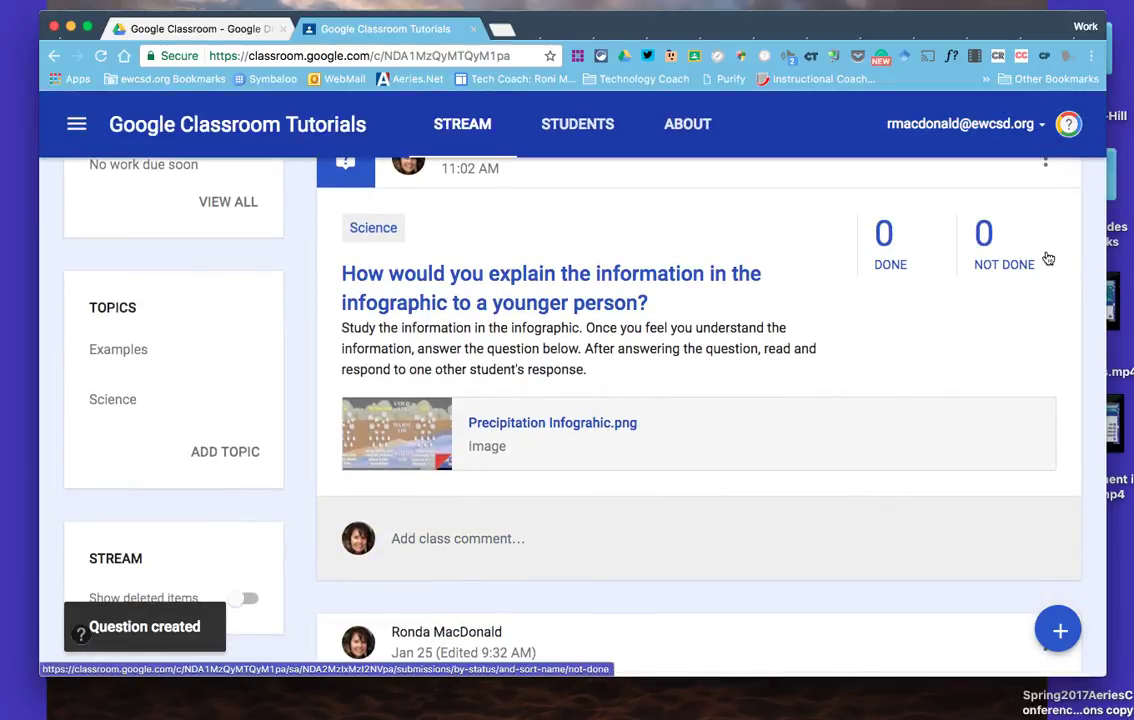
click(982, 258)
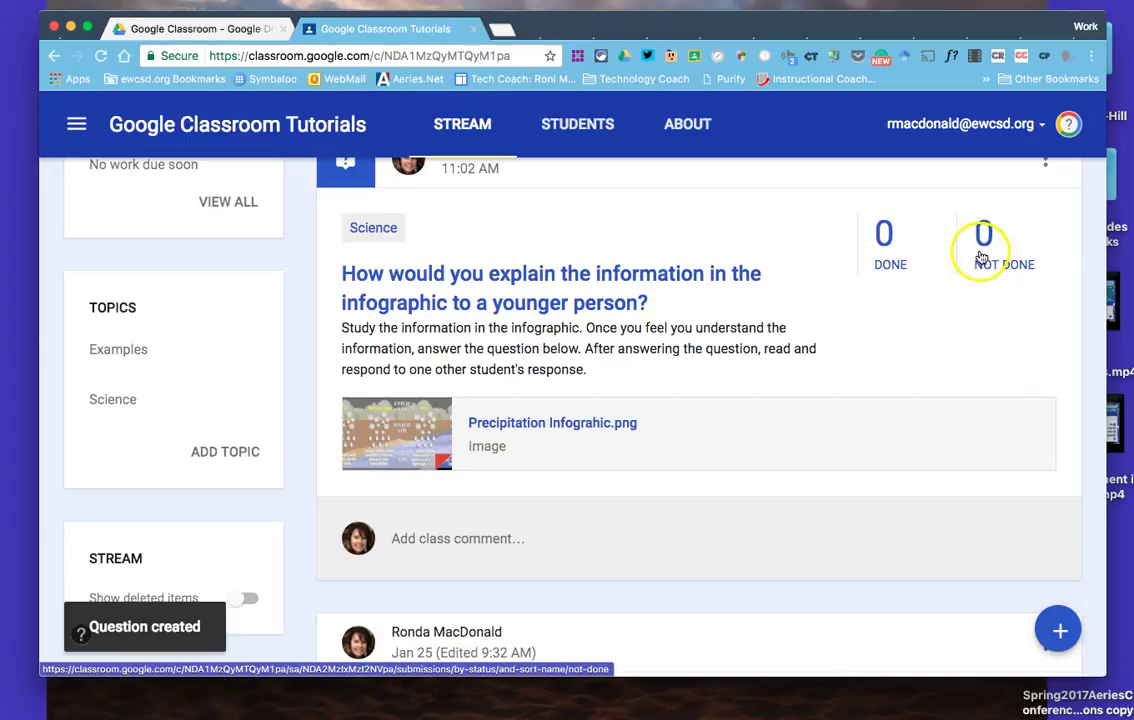
click(900, 255)
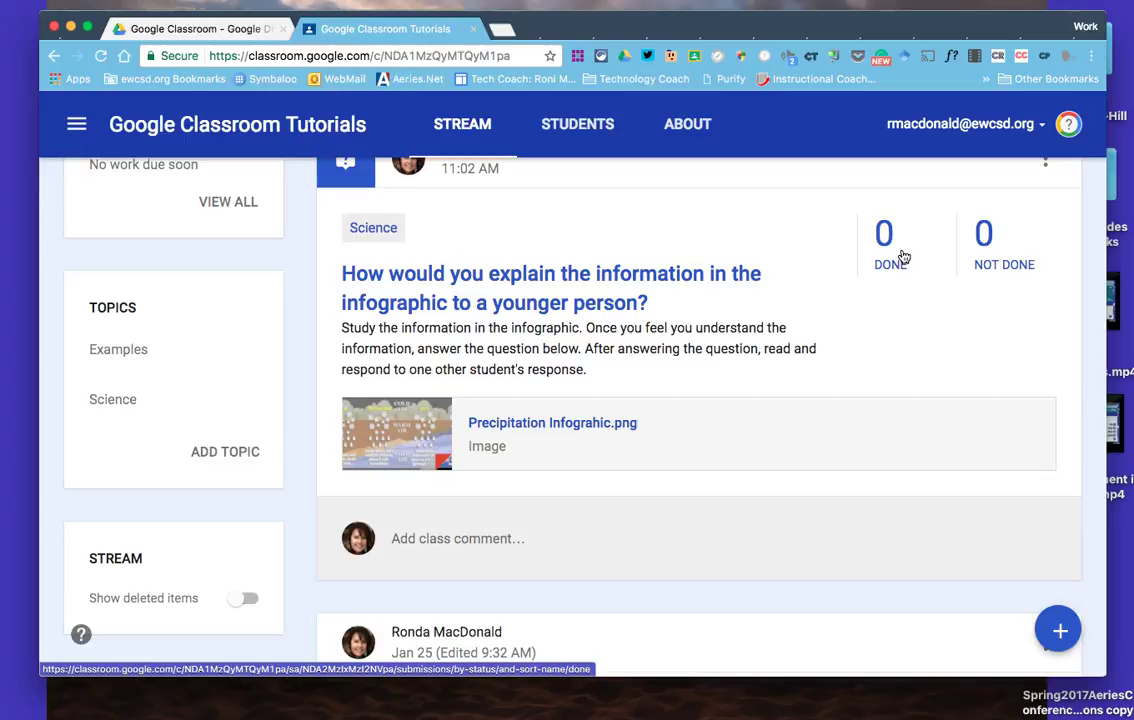
click(978, 258)
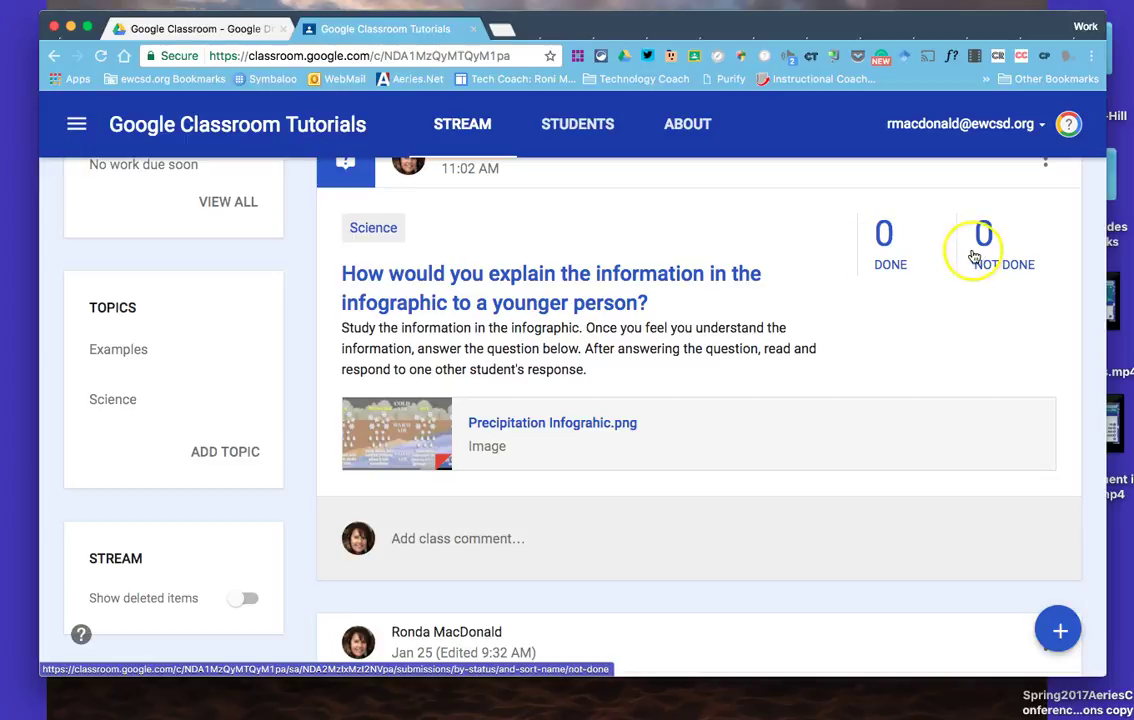